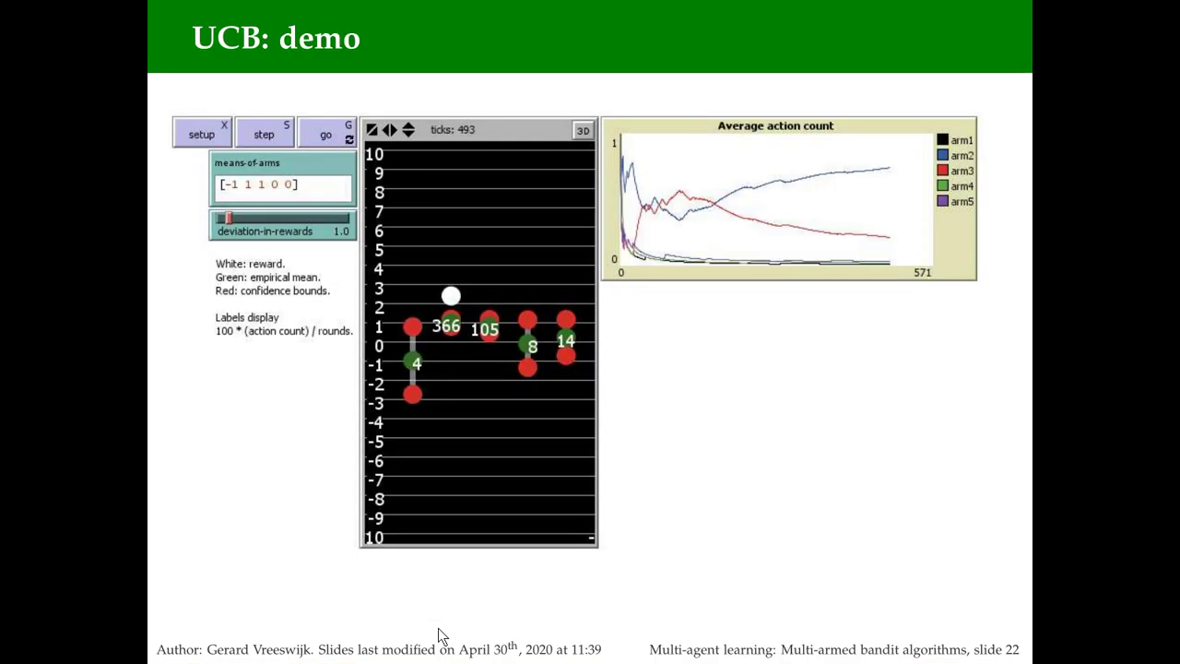
Step: Switch to the UCB1 model in NetLogo and initialize it with the default means of arms
key("alt+Tab")
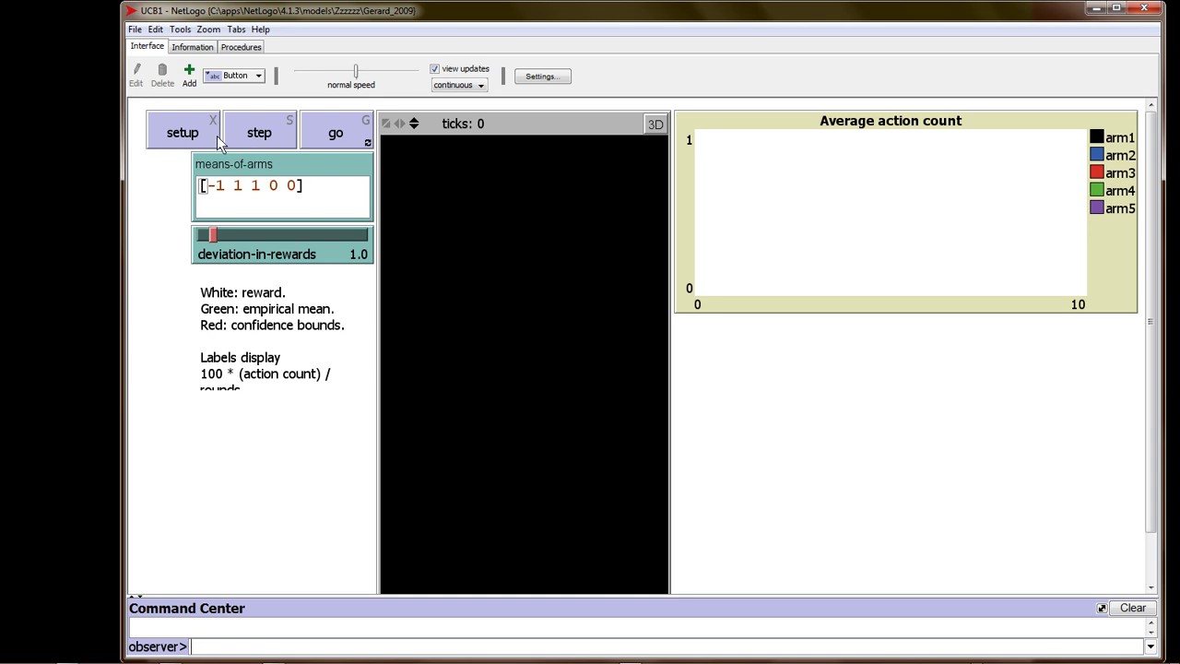
left_click(189, 134)
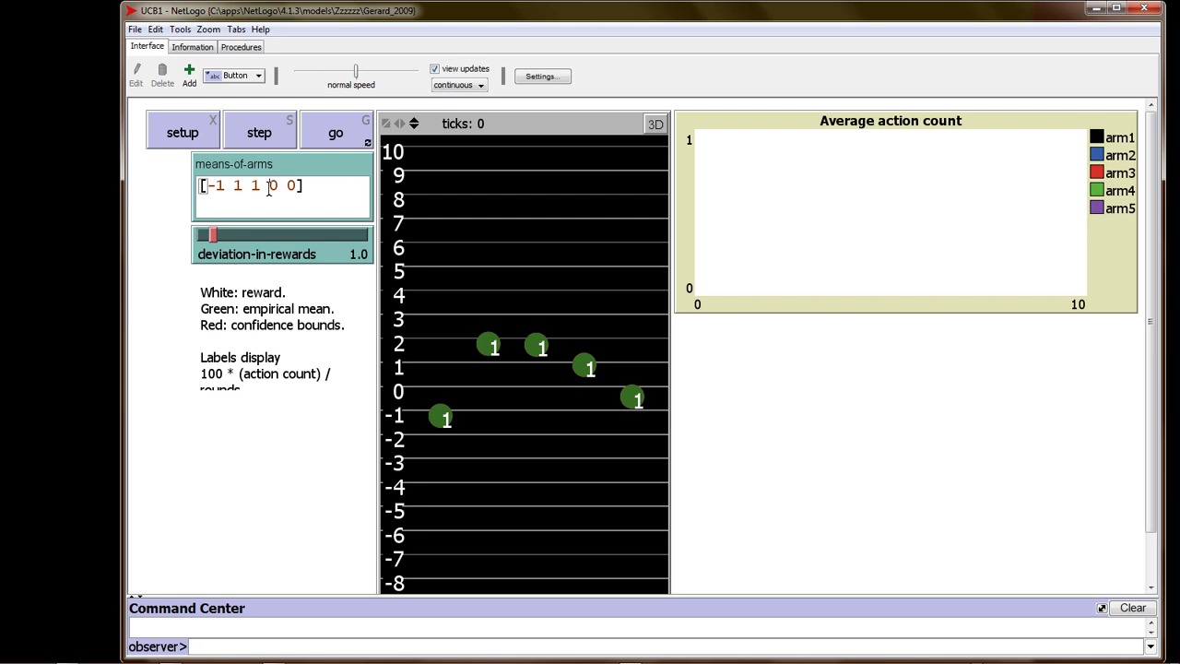
Step: Examine the means-of-arms list, highlighting its two trailing zero values, and clear the selection
mouse_move(267, 188)
left_mouse_down()
mouse_move(303, 188)
mouse_move(264, 187)
left_mouse_up()
left_click(236, 187)
left_click(280, 199)
left_click_drag(153, 303, 289, 432)
left_click(163, 322)
double_click(238, 188)
left_click_drag(267, 185, 295, 185)
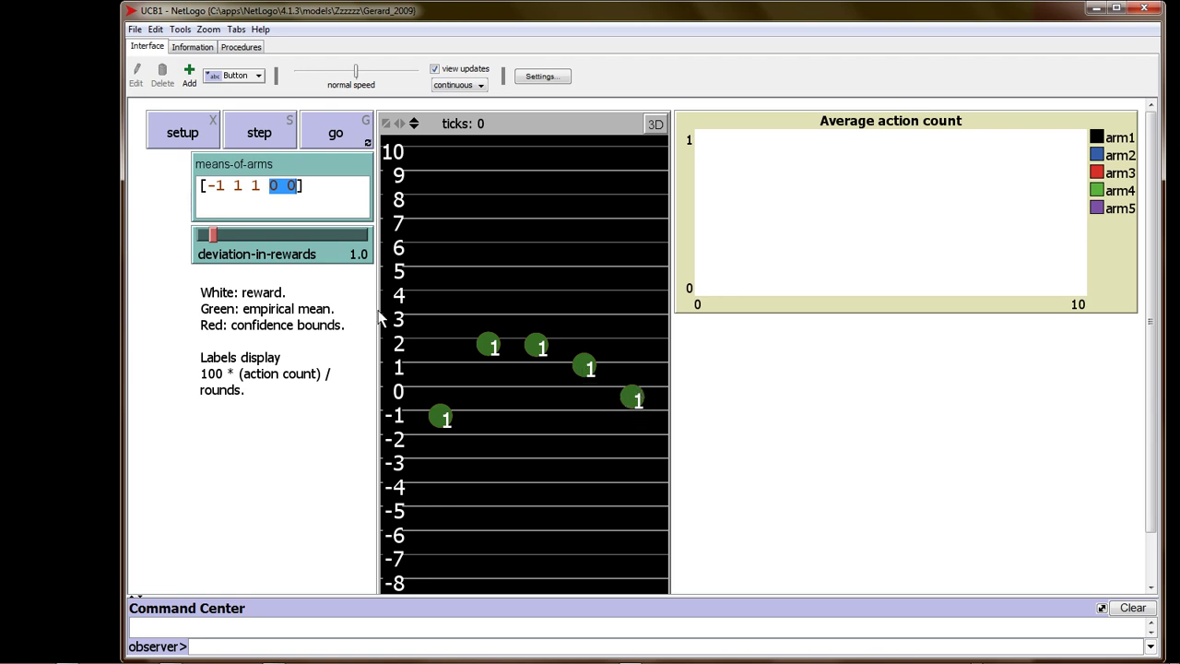
left_click(171, 285)
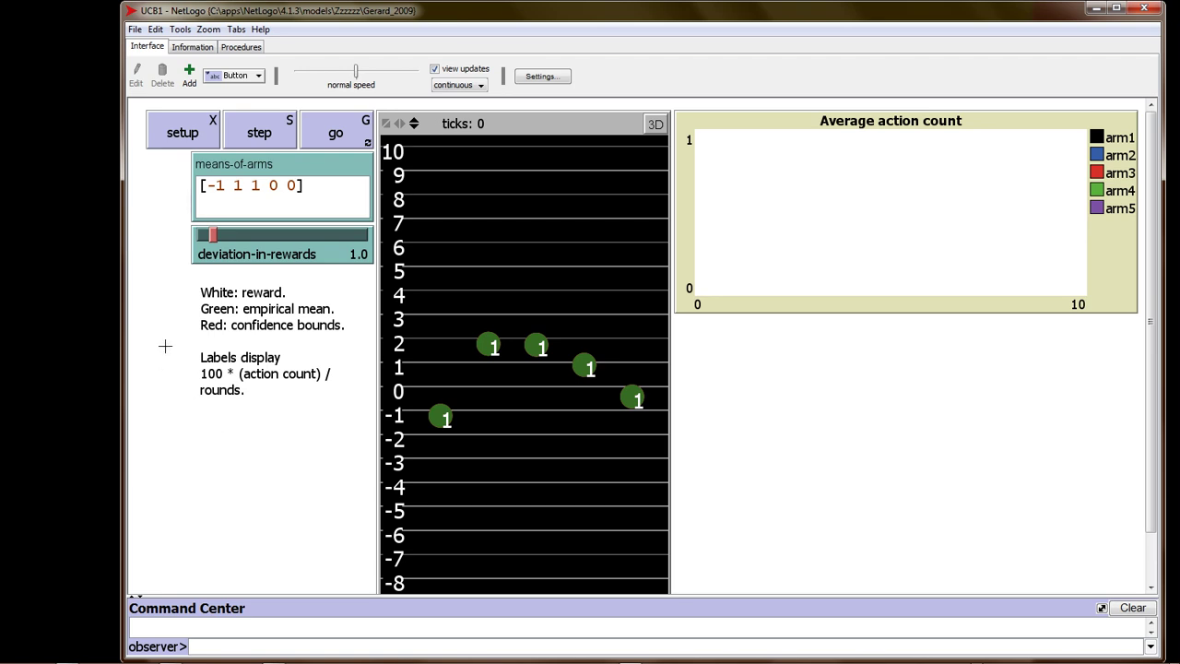
Step: Advance the UCB1 simulation by a single round
key("s")
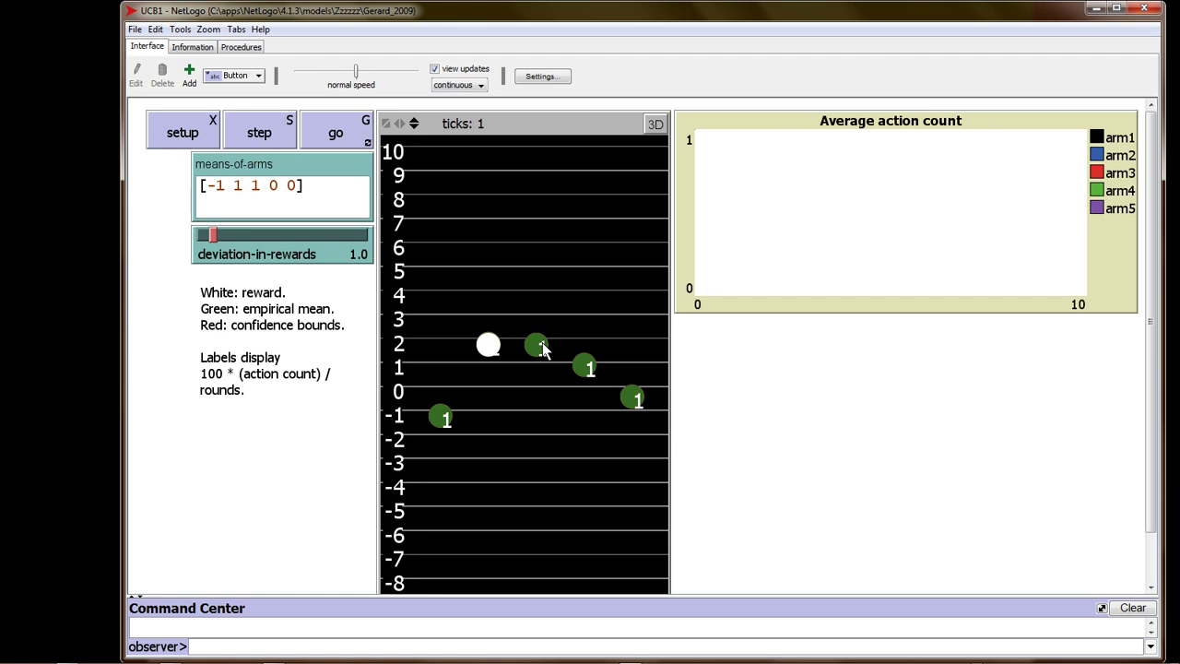
Step: Review the UCB selection formula on slide 20 of the presentation, highlighting the n in its denominator, and return to NetLogo
key("alt+Tab")
key("Page_Up")
key("Page_Up")
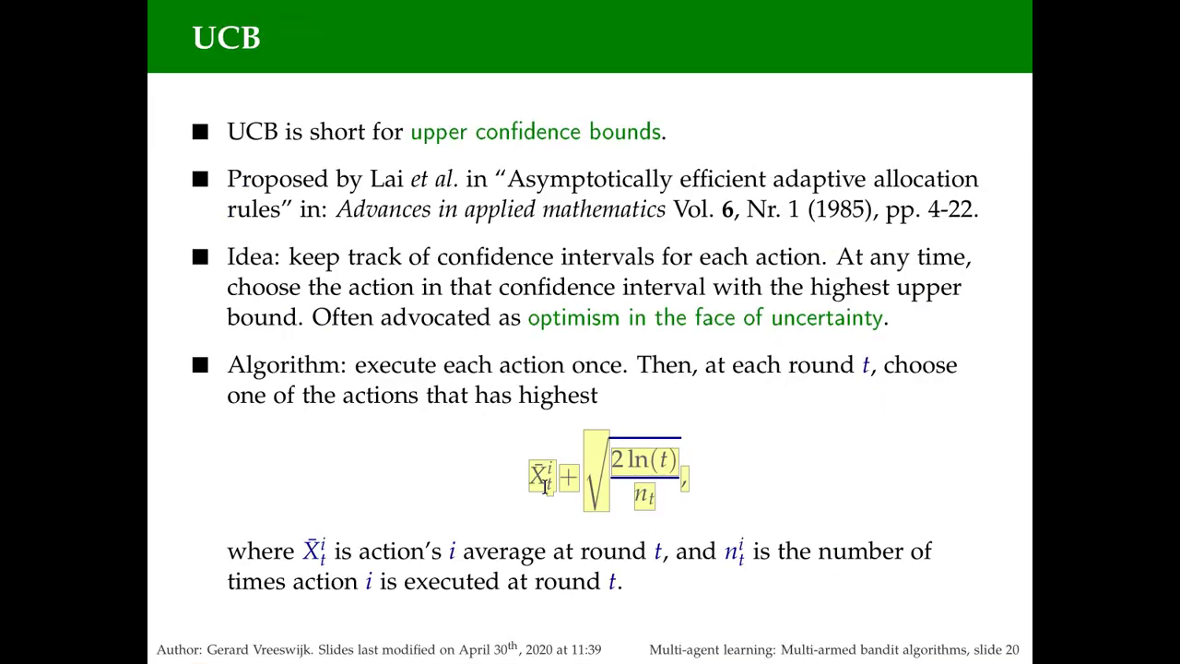
left_click(604, 408)
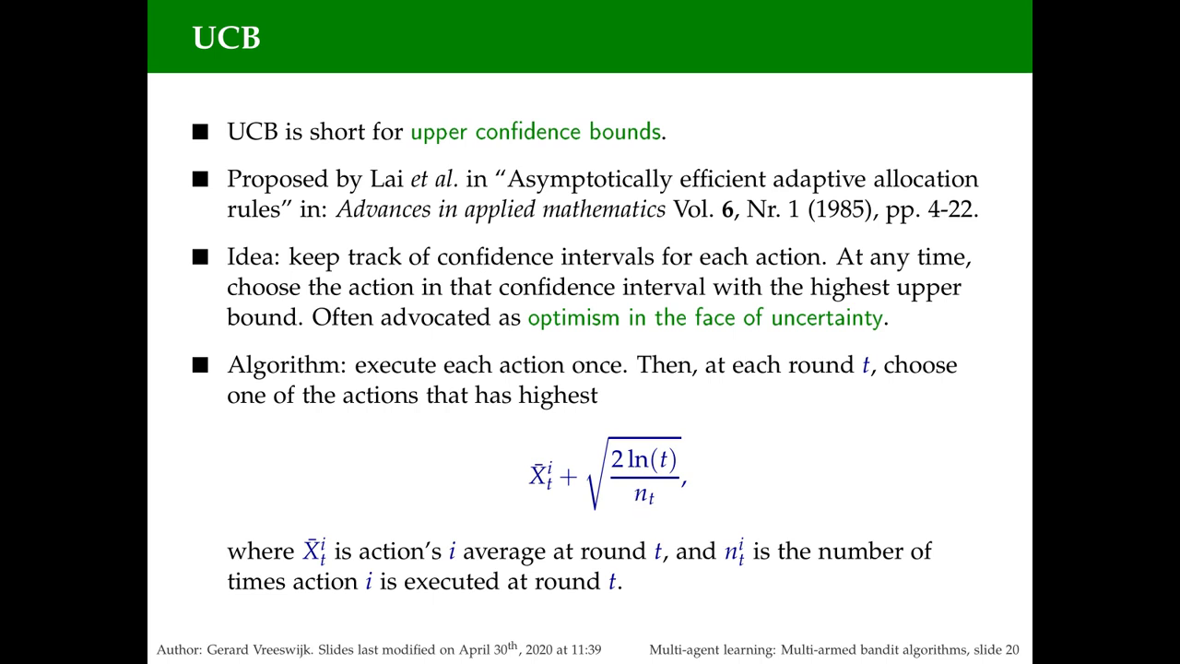
left_click_drag(636, 498, 650, 500)
key("alt+Tab")
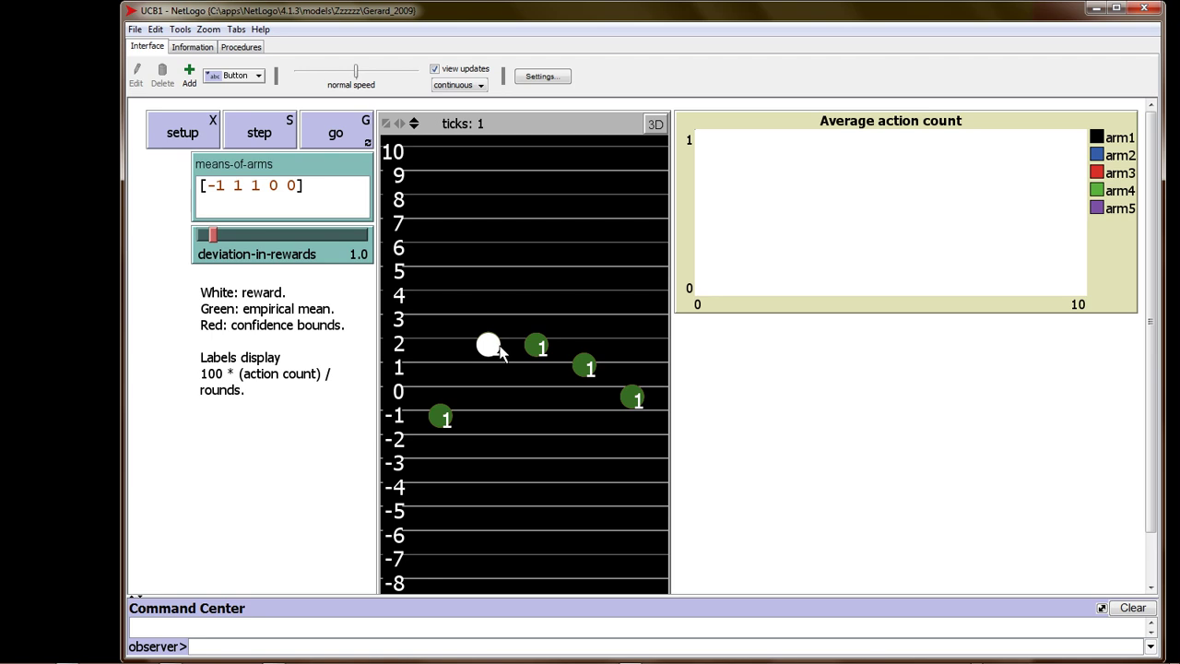
Step: Advance the simulation one round at a time up to tick 21
left_click(262, 133)
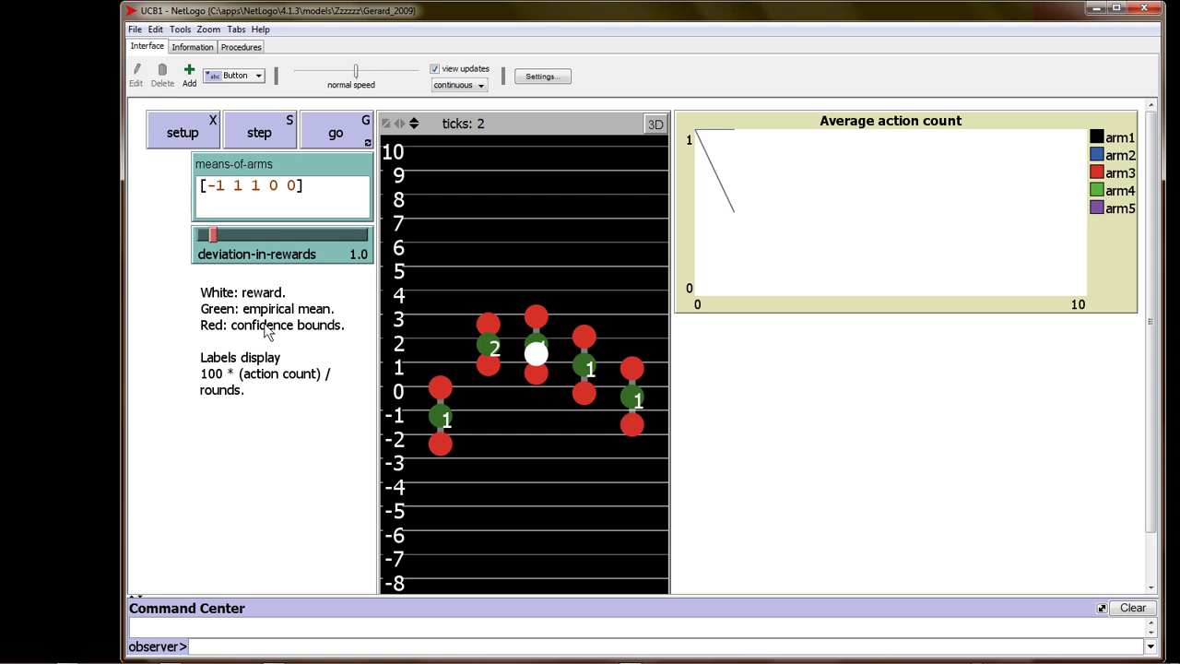
key("s")
key("s")
key("s")
key("s")
key("s")
key("s")
key("s")
key("s")
key("s")
key("s")
key("s")
key("s")
key("s")
key("s")
key("s")
key("s")
key("s")
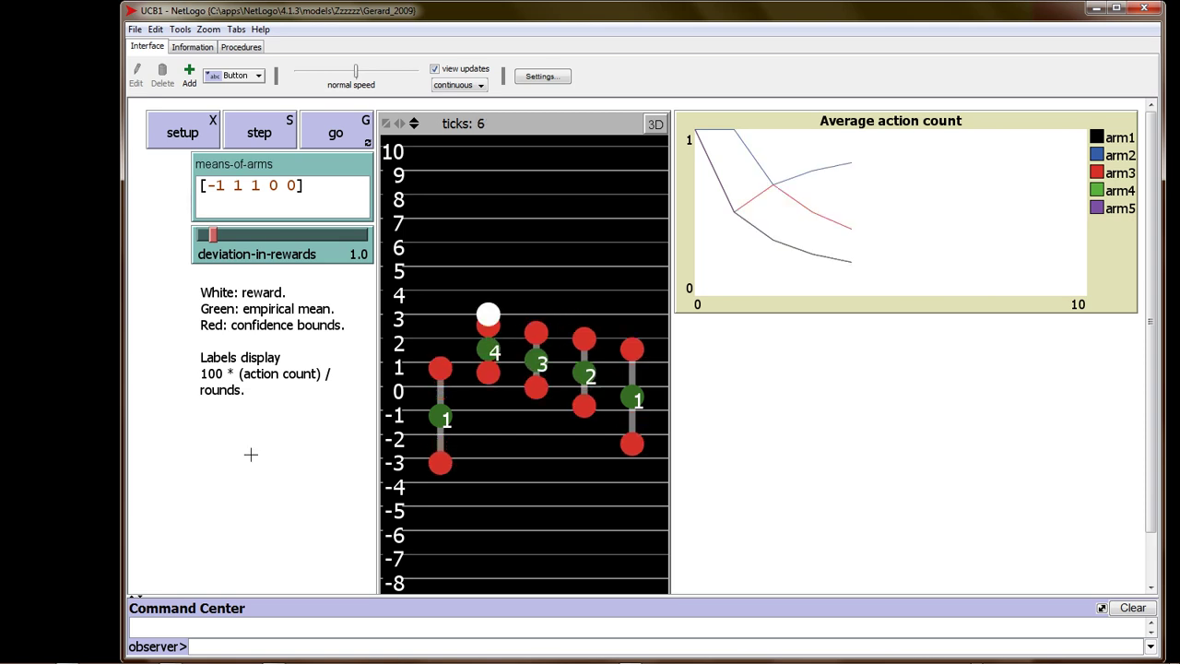
key("s")
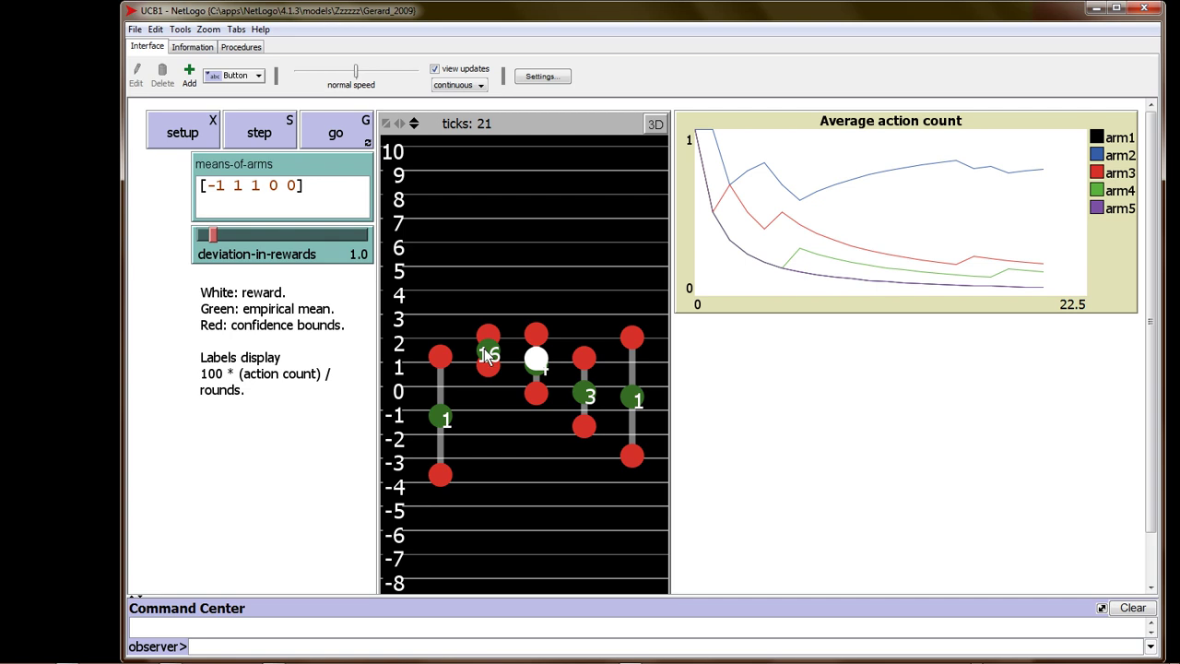
Step: Run the simulation continuously, pausing and resuming it once, and re-initialize it twice while it keeps running
left_click(333, 138)
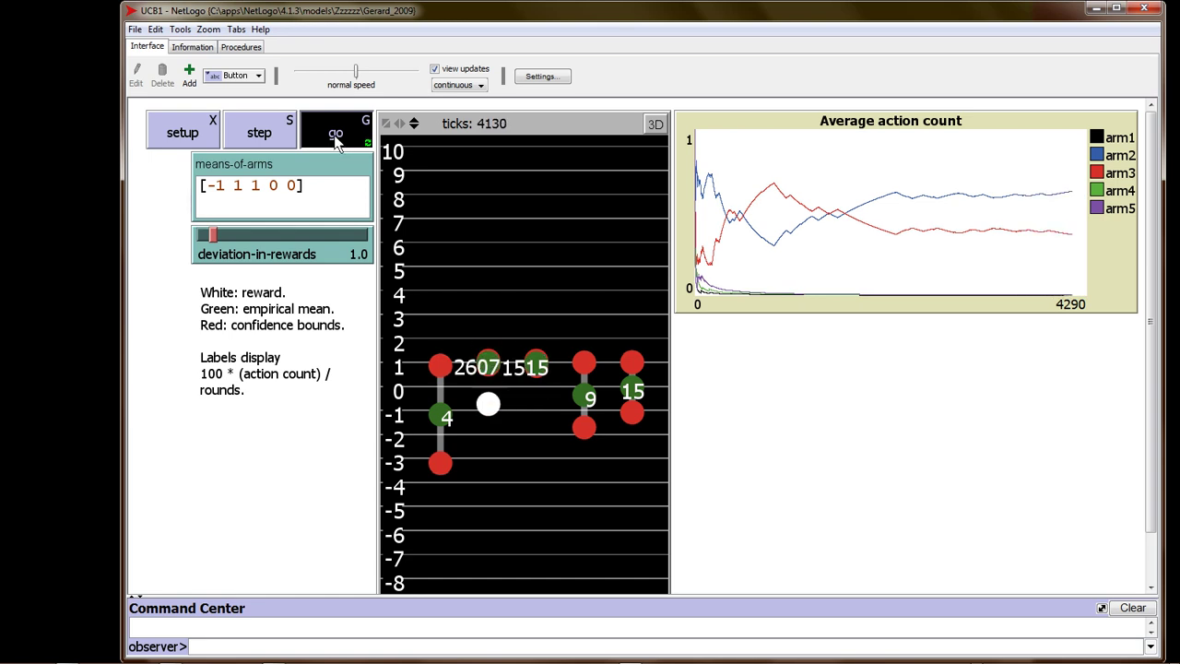
left_click(336, 138)
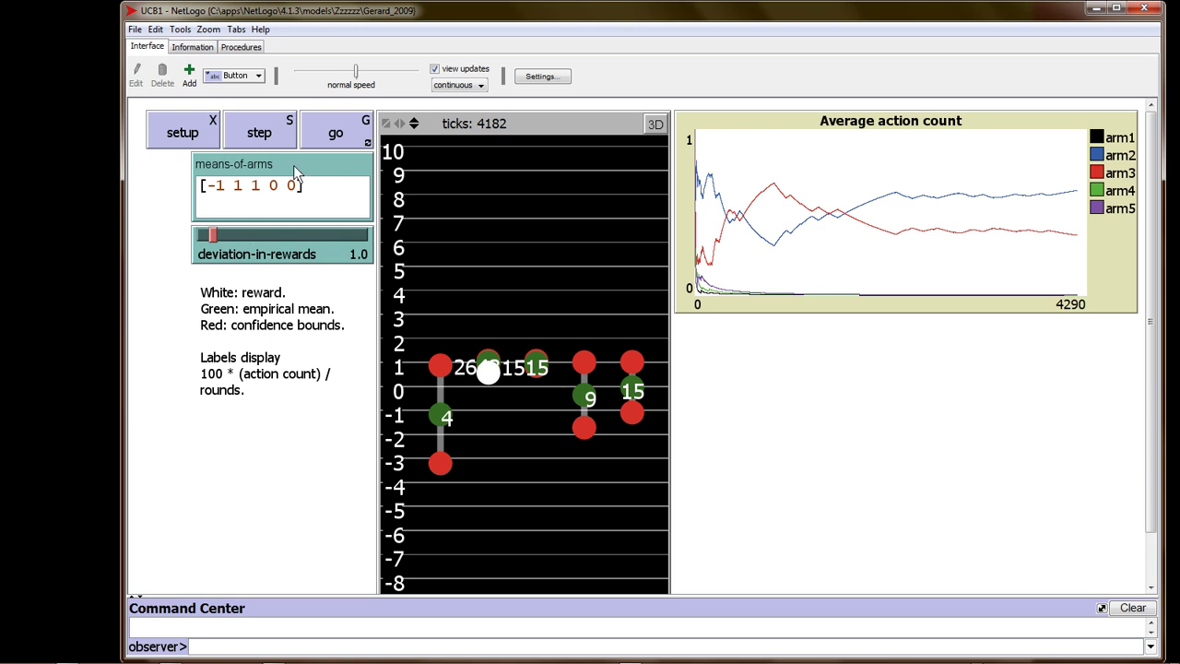
left_click(335, 132)
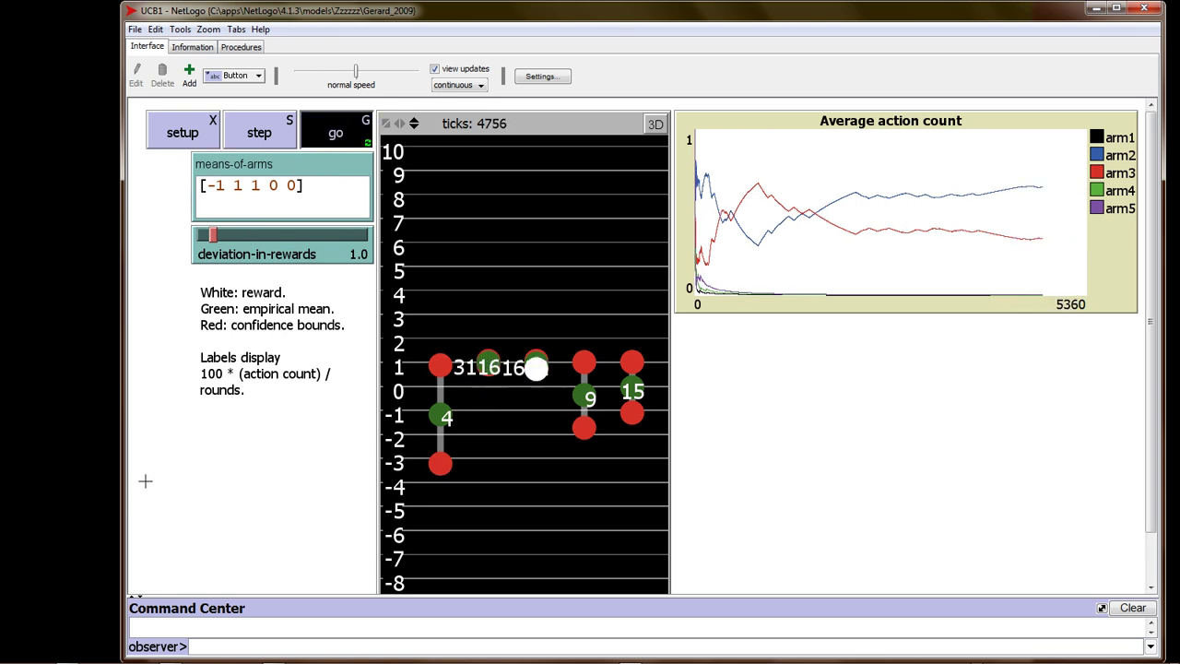
key("x")
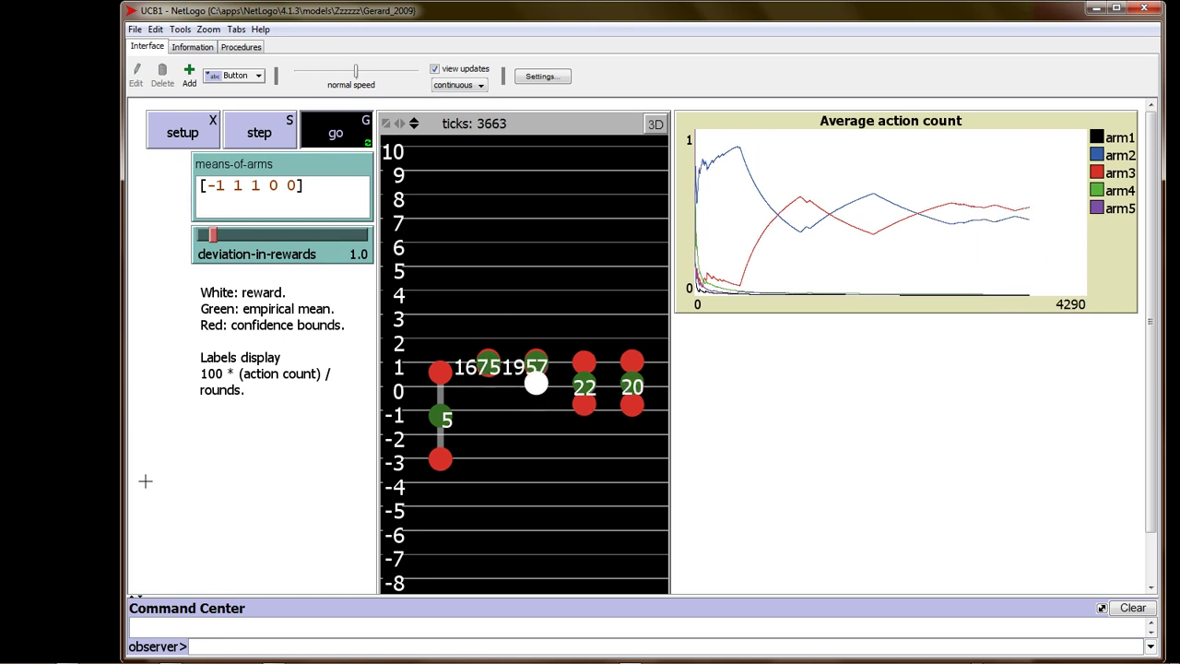
key("x")
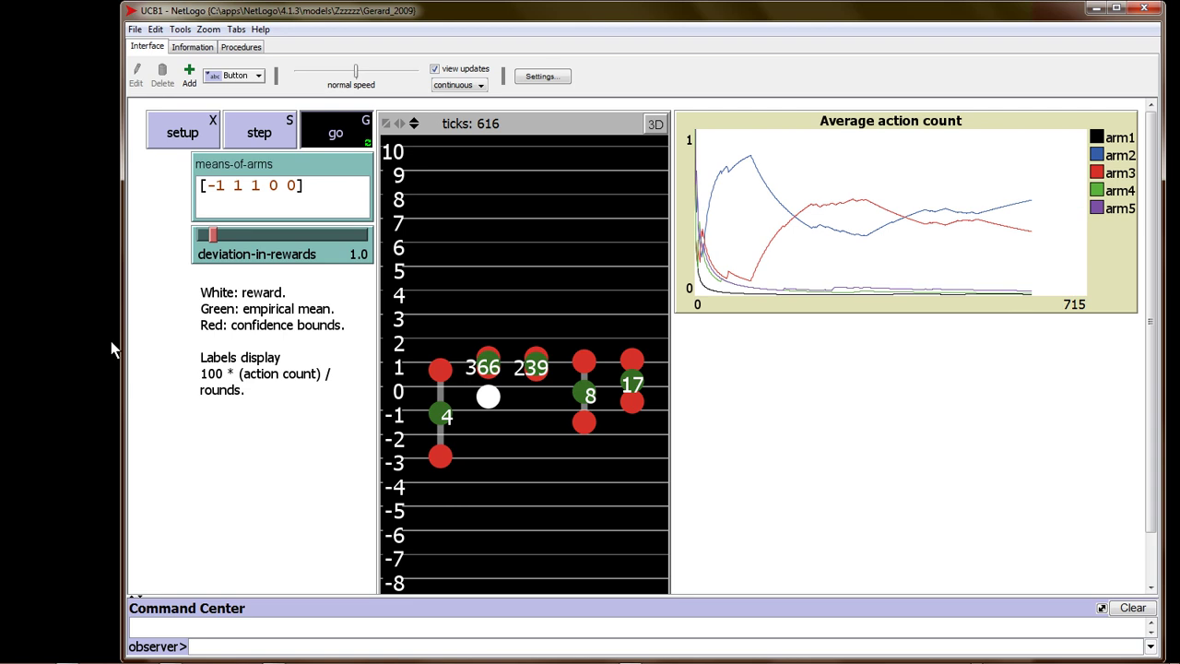
Step: Set deviation-in-rewards to 6.0, re-initialize the running simulation five times with it, and stop the run
left_click_drag(210, 233, 300, 253)
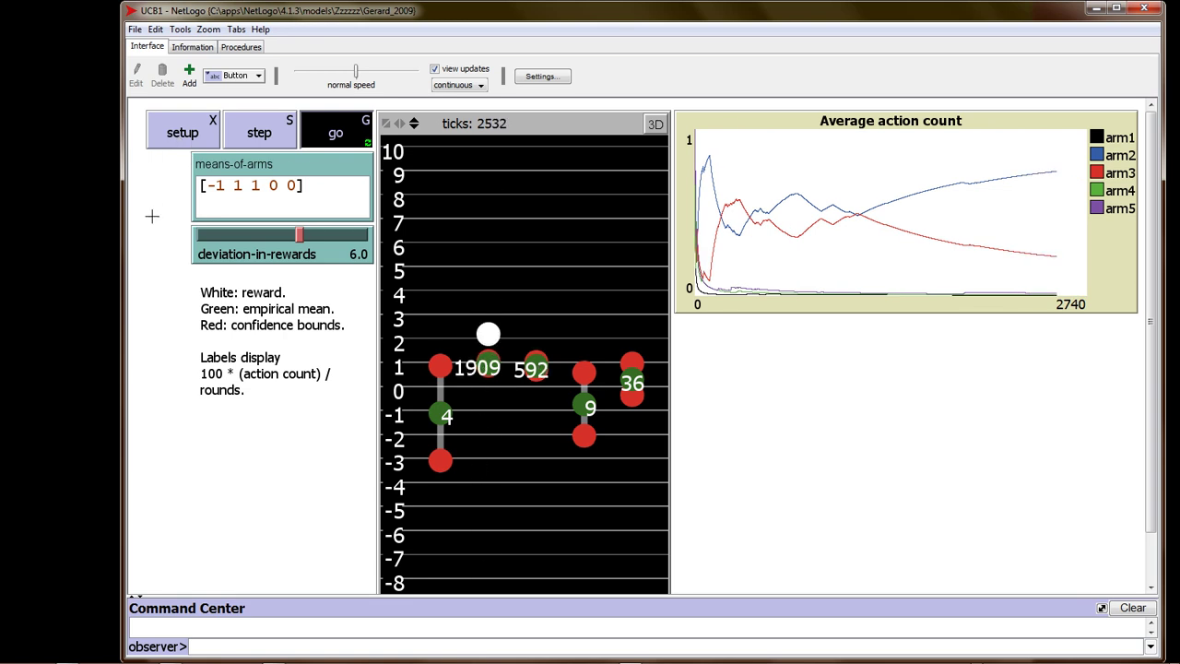
key("x")
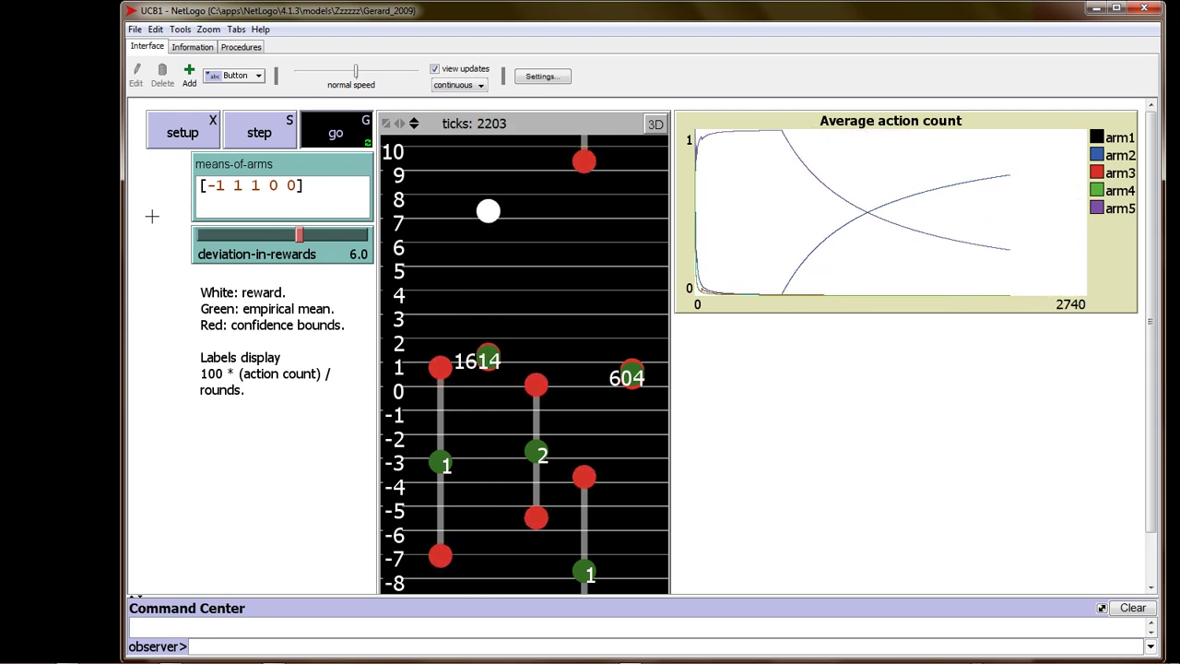
key("x")
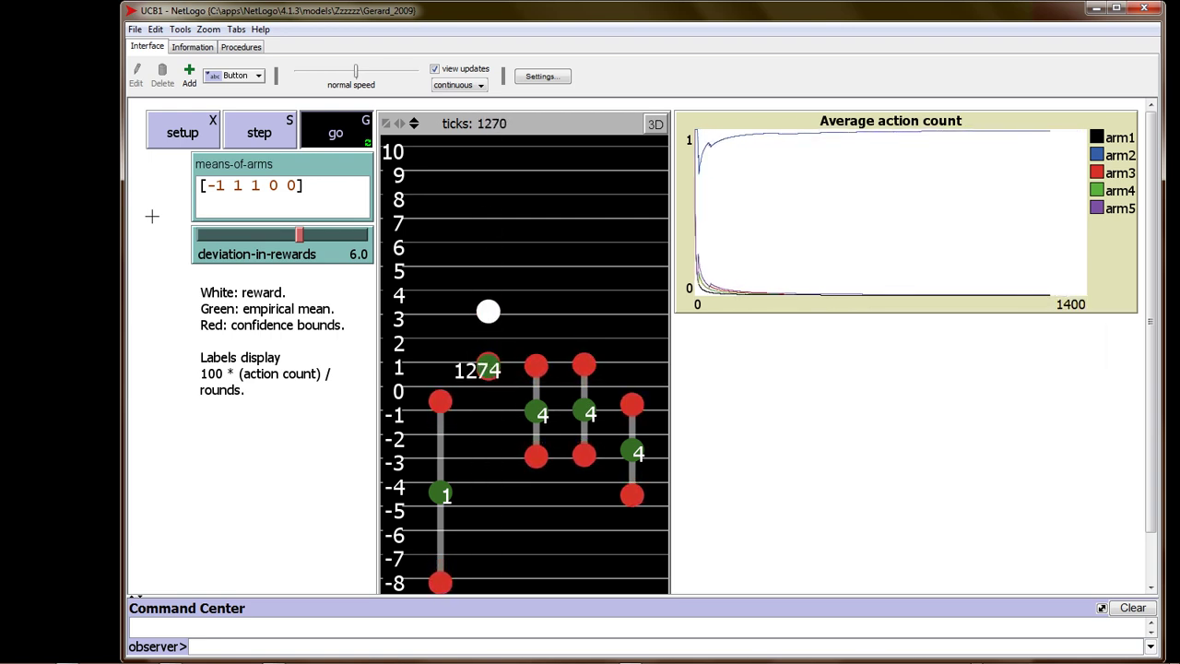
key("x")
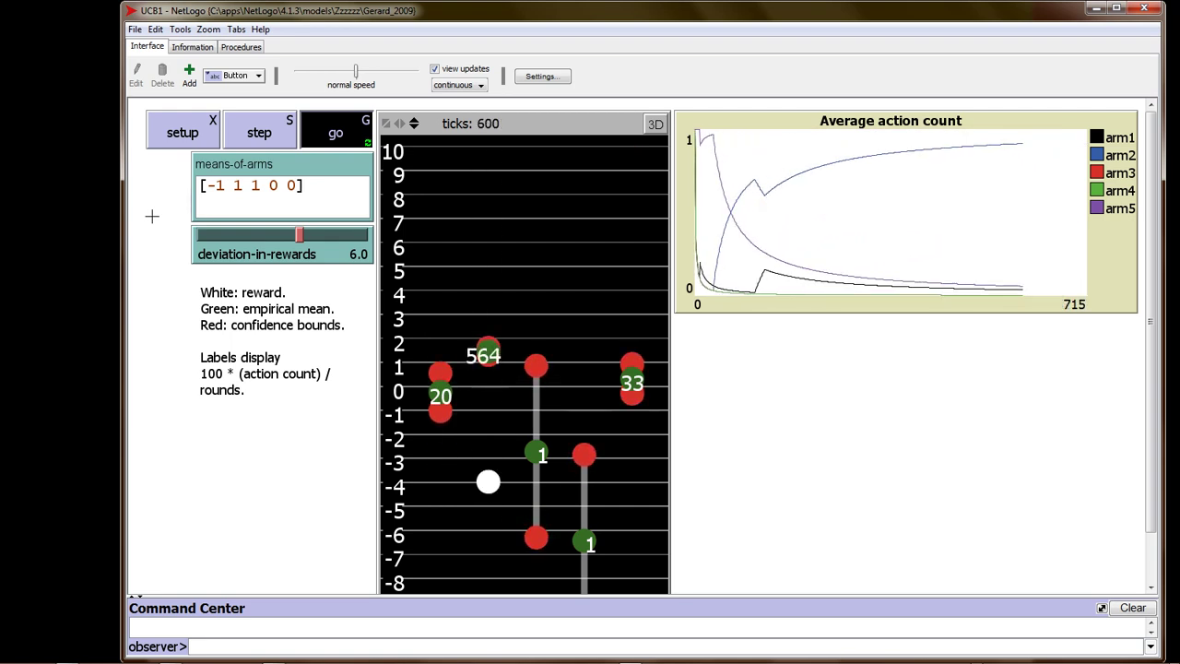
key("x")
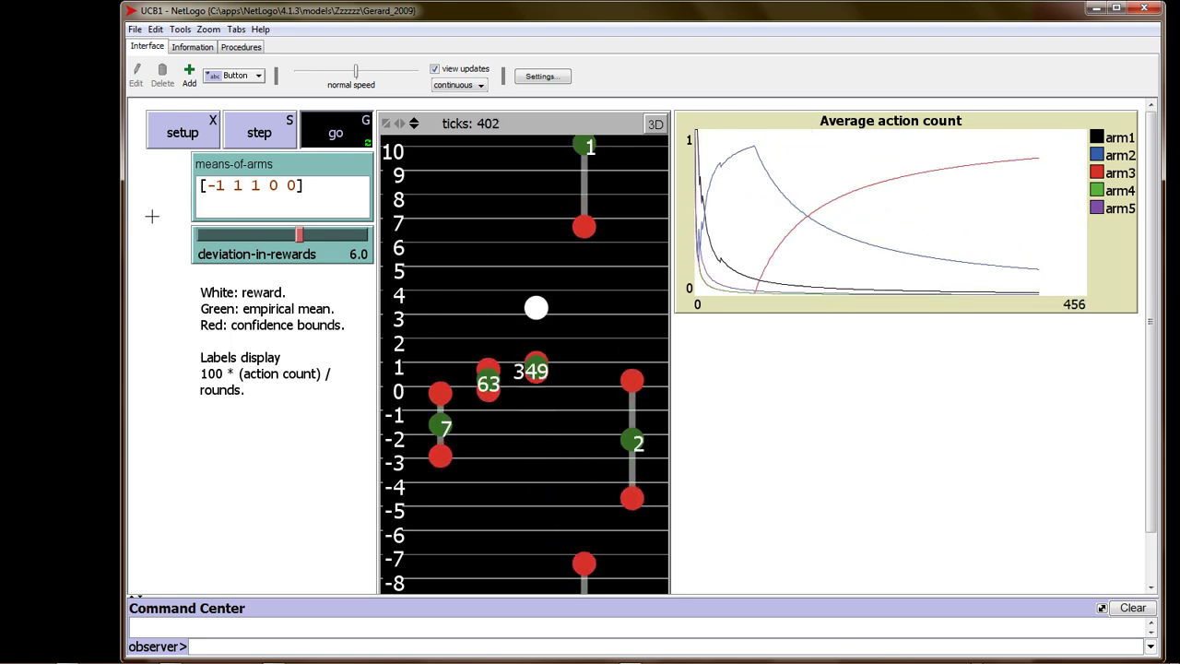
key("x")
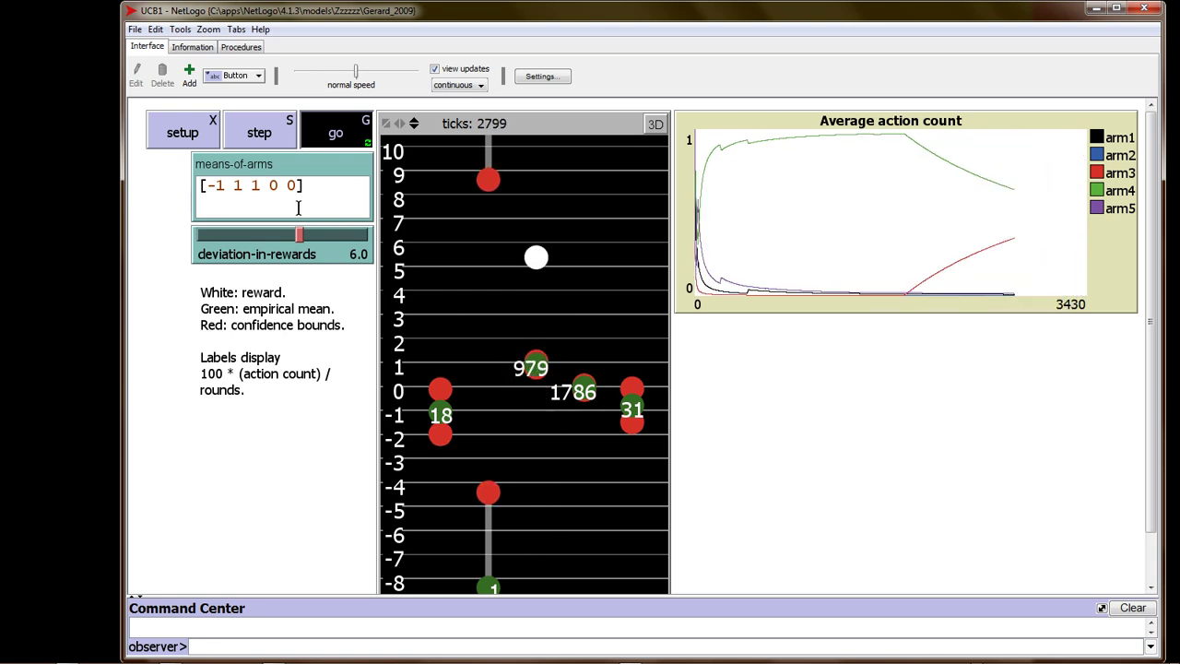
left_click(342, 132)
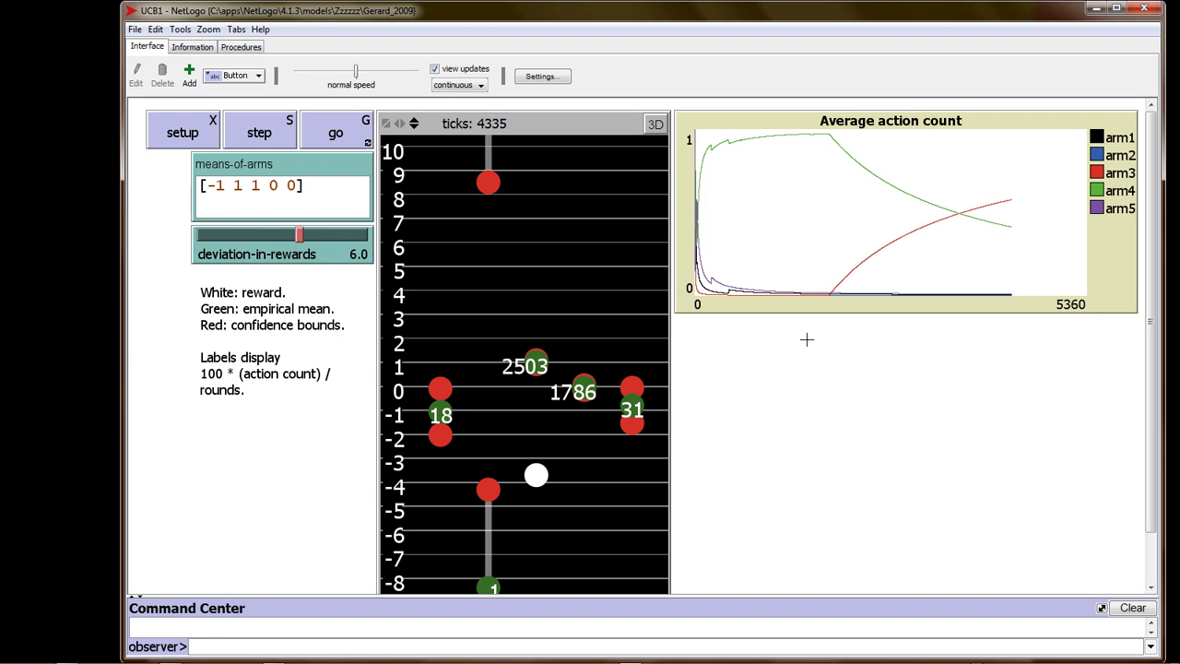
Step: Switch back to the presentation and advance to slide 23, "UCB: derivation"
key("alt+Tab")
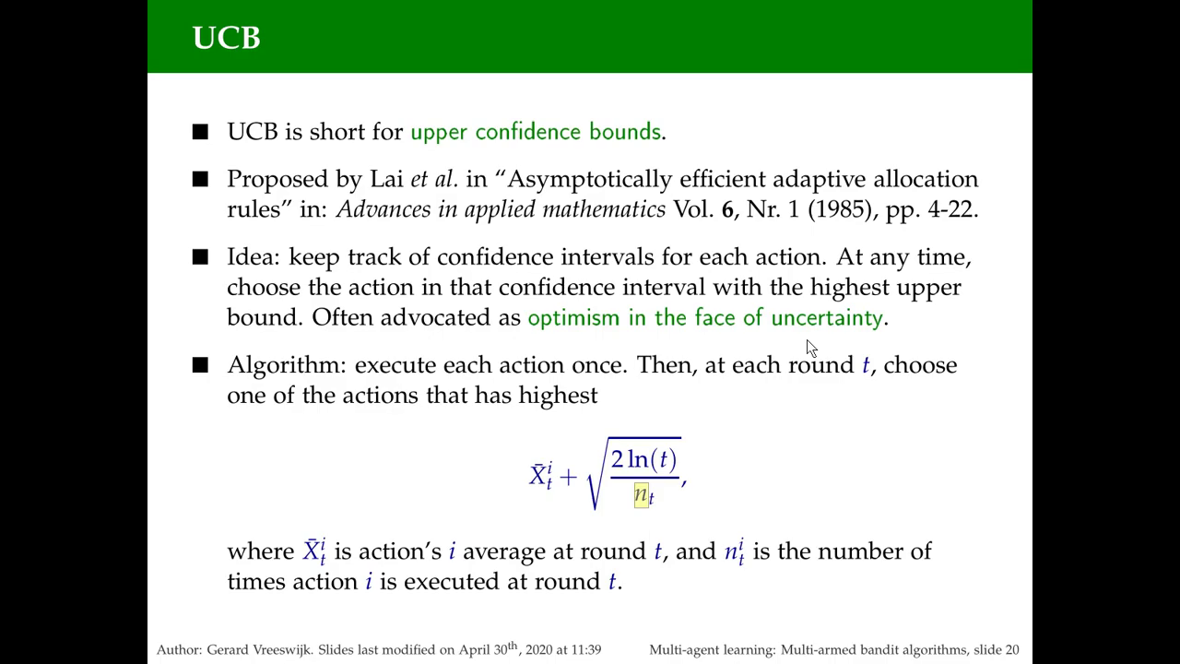
key("Page_Down")
key("Page_Down")
key("Page_Down")
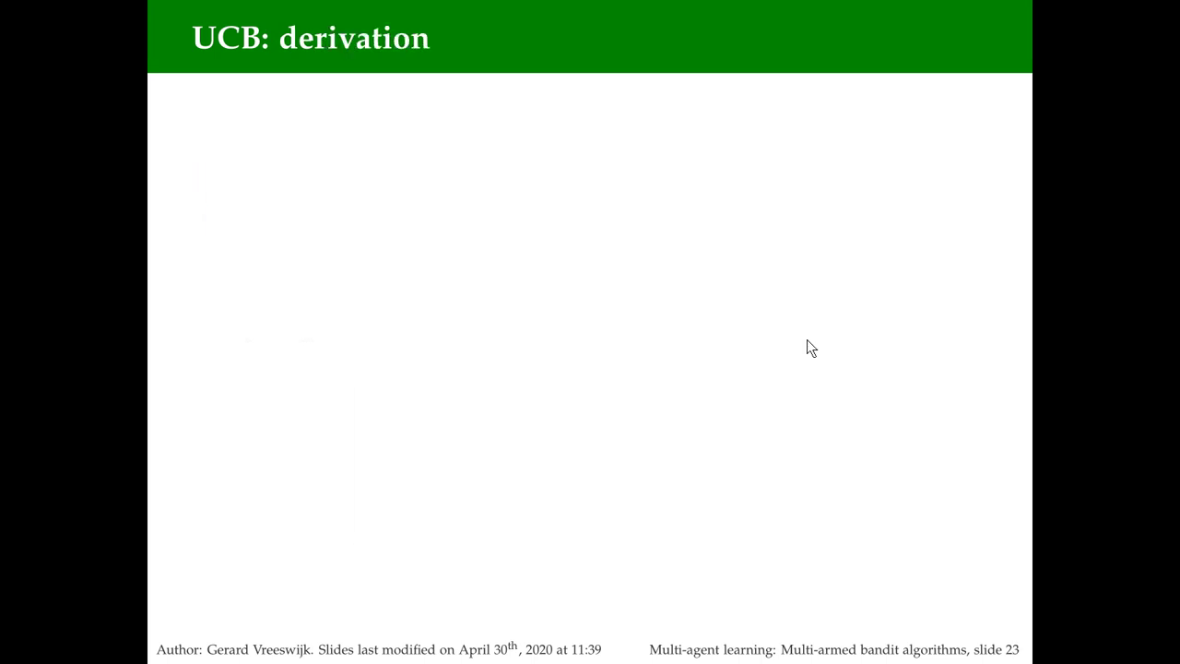